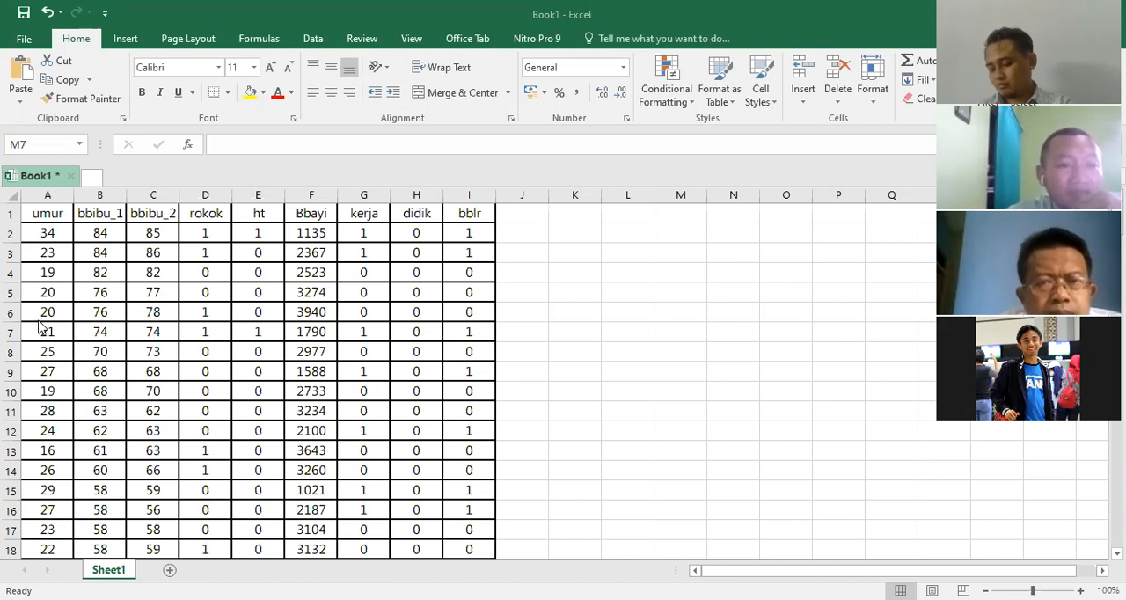
# Copy the first 30 data records, range A2:I31, from Sheet1 without the header row.
pyautogui.click(24, 234)
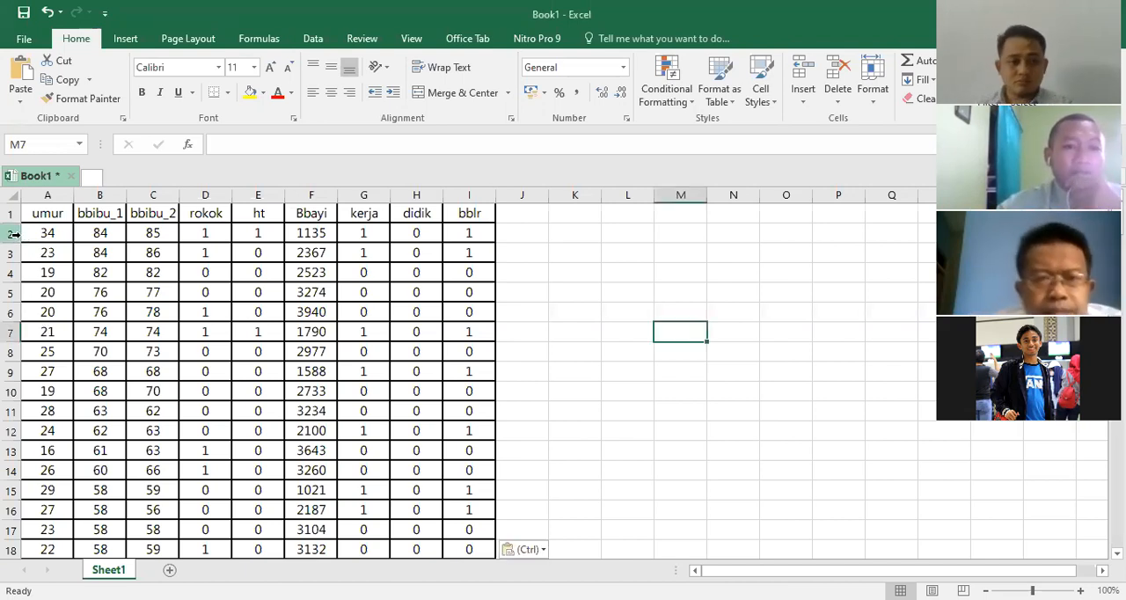
pyautogui.click(44, 232)
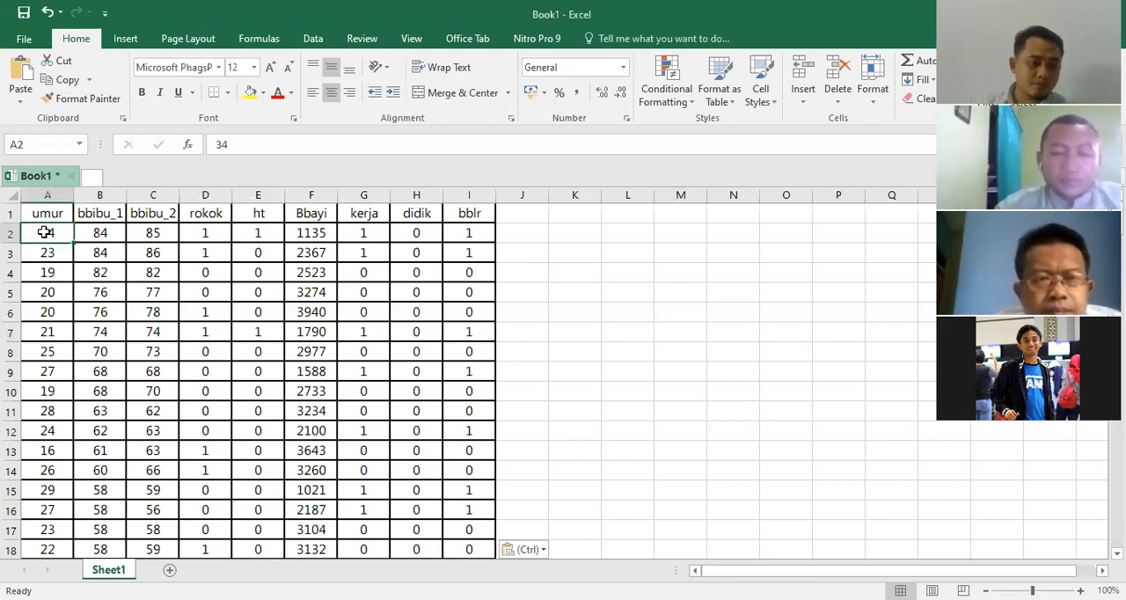
pyautogui.hotkey('shift', 'Down')
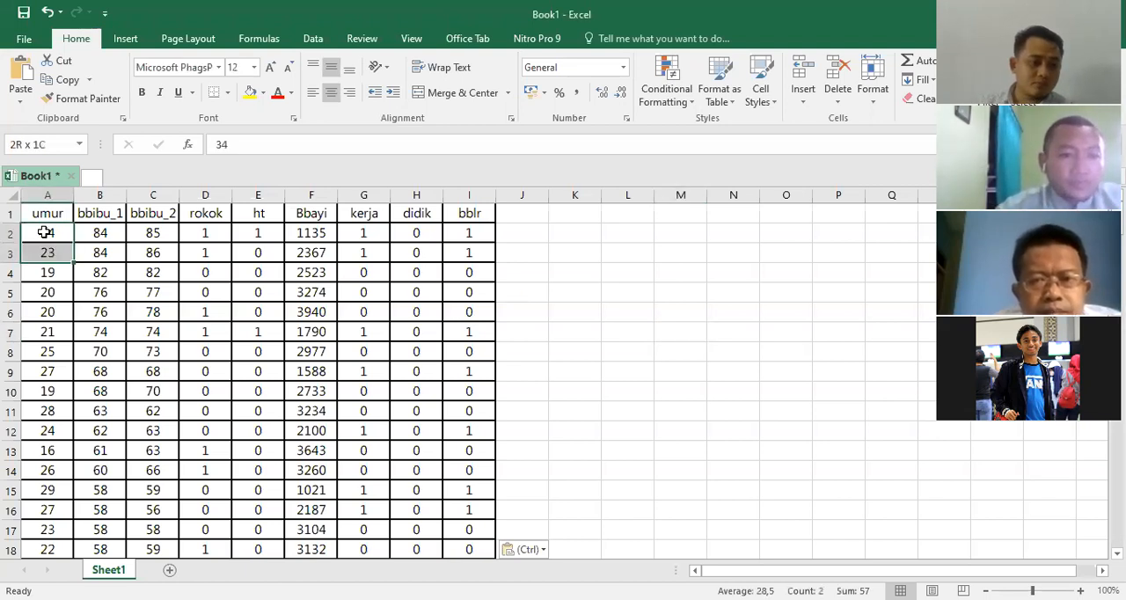
pyautogui.hotkey('shift', 'Down')
pyautogui.hotkey('shift', 'Down')
pyautogui.hotkey('shift', 'Down')
pyautogui.hotkey('shift', 'Down')
pyautogui.hotkey('shift', 'Down')
pyautogui.hotkey('shift', 'Down')
pyautogui.hotkey('shift', 'Down')
pyautogui.hotkey('shift', 'Down')
pyautogui.hotkey('shift', 'Down')
pyautogui.hotkey('shift', 'Down')
pyautogui.hotkey('shift', 'Down')
pyautogui.hotkey('shift', 'Down')
pyautogui.hotkey('shift', 'Down')
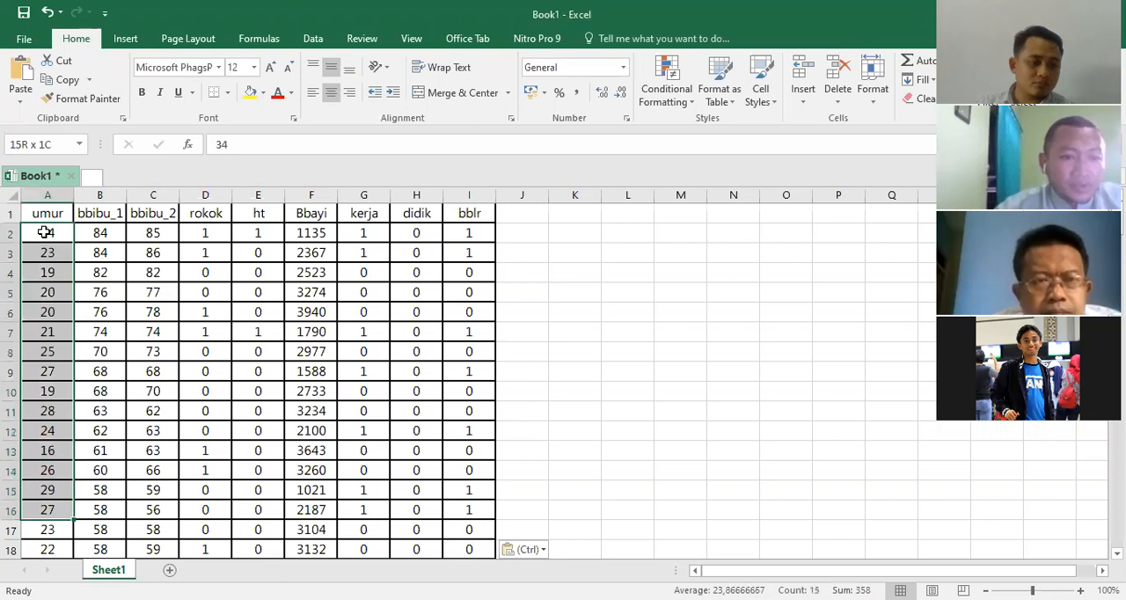
pyautogui.hotkey('shift', 'Down')
pyautogui.hotkey('shift', 'Down')
pyautogui.hotkey('shift', 'Down')
pyautogui.hotkey('shift', 'Down')
pyautogui.hotkey('shift', 'Down')
pyautogui.hotkey('shift', 'Down')
pyautogui.hotkey('shift', 'Down')
pyautogui.hotkey('shift', 'Down')
pyautogui.hotkey('shift', 'Down')
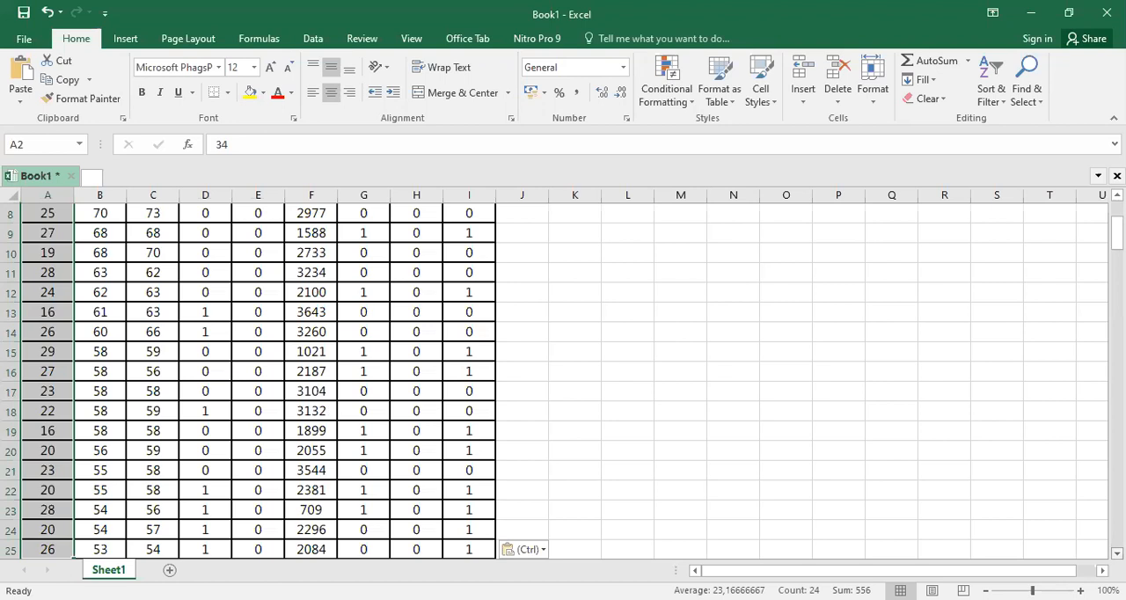
pyautogui.scroll(-2, 563, 379)
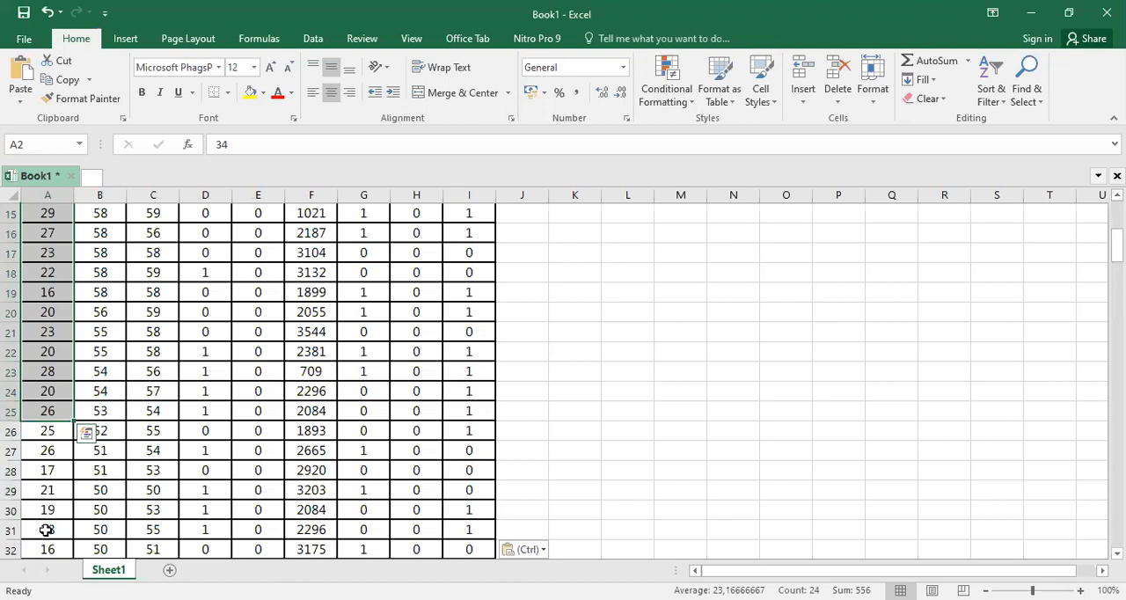
pyautogui.keyDown('shift'); pyautogui.click(45, 529); pyautogui.keyUp('shift')
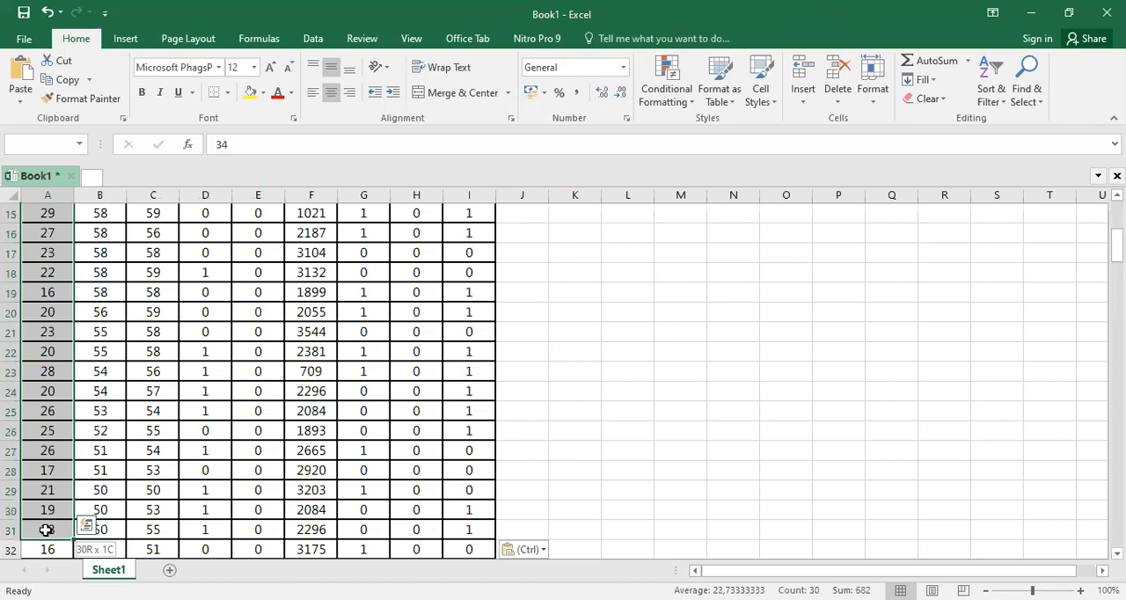
pyautogui.hotkey('ctrl', 'shift', 'Right')
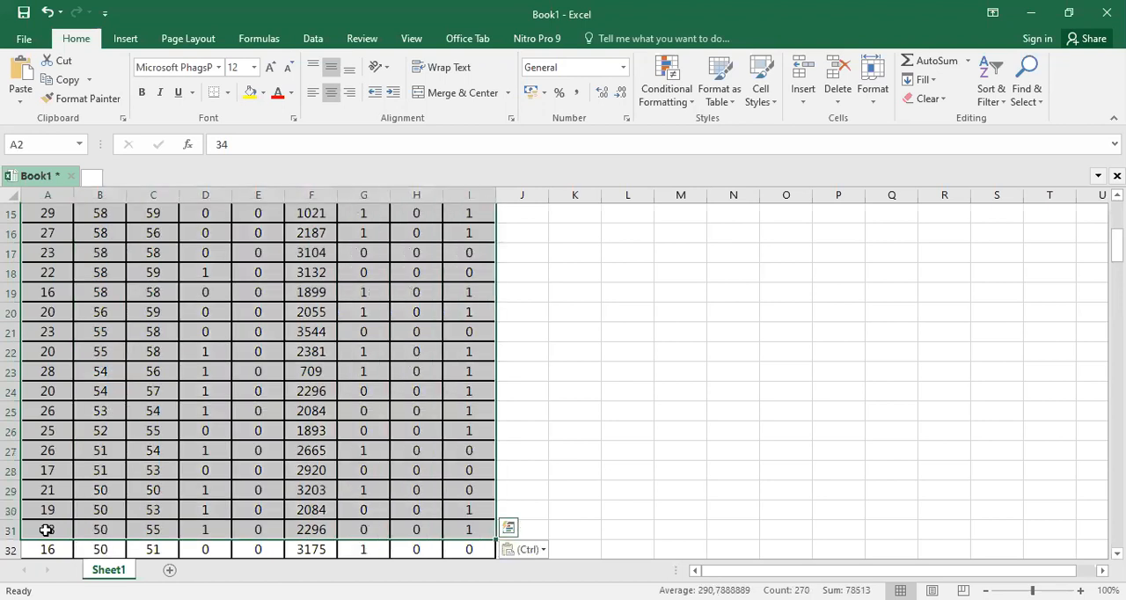
pyautogui.hotkey('ctrl', 'c')
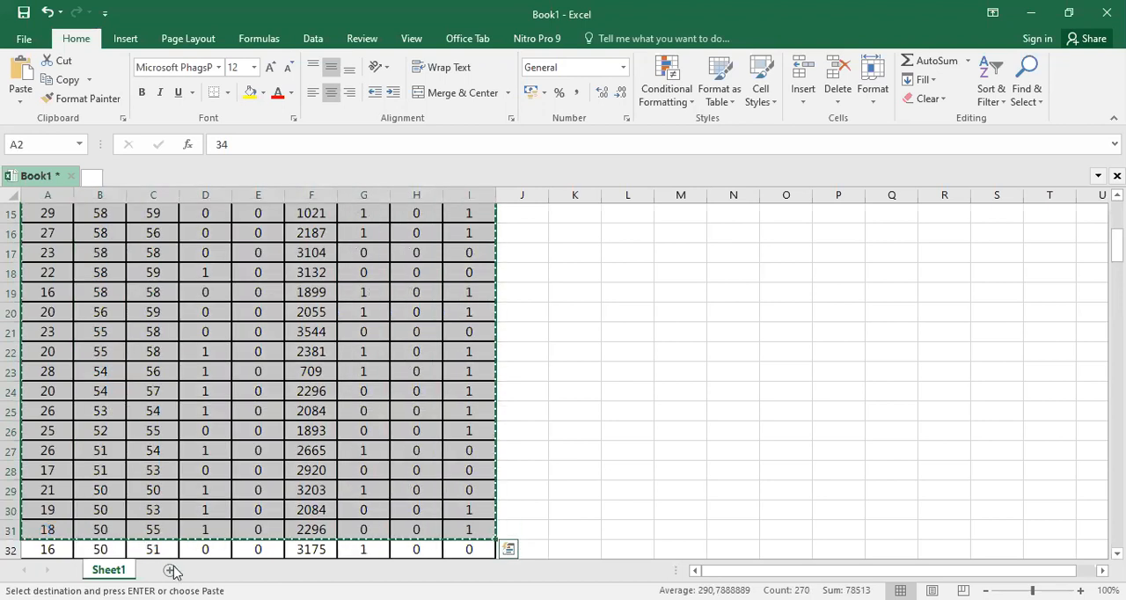
# Add a new worksheet and paste the copied records into it starting at cell A1.
pyautogui.click(172, 570)
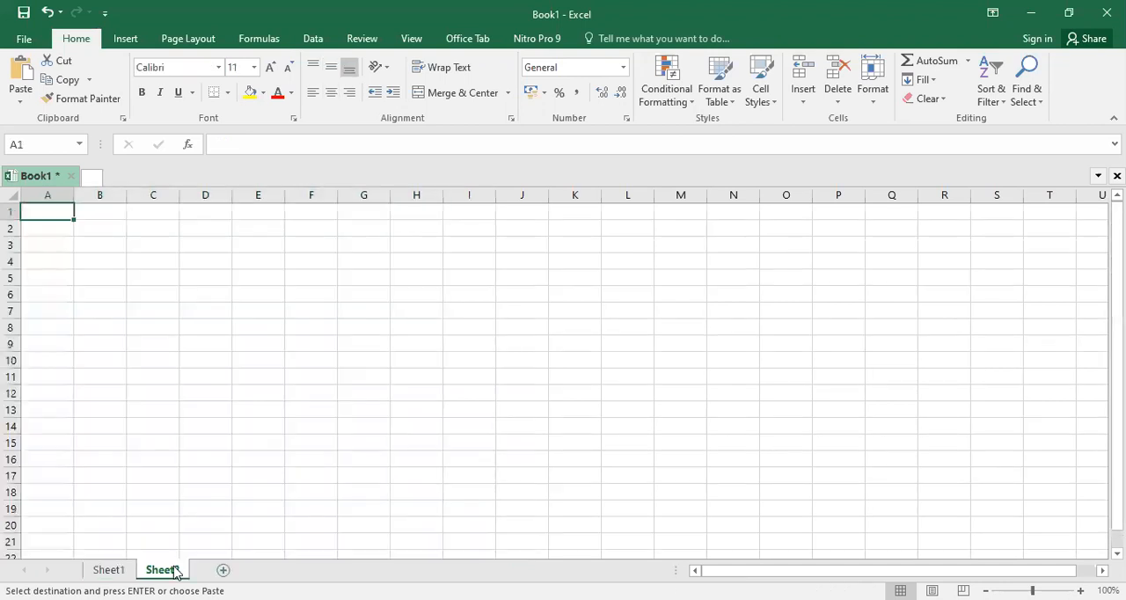
pyautogui.hotkey('ctrl', 'v')
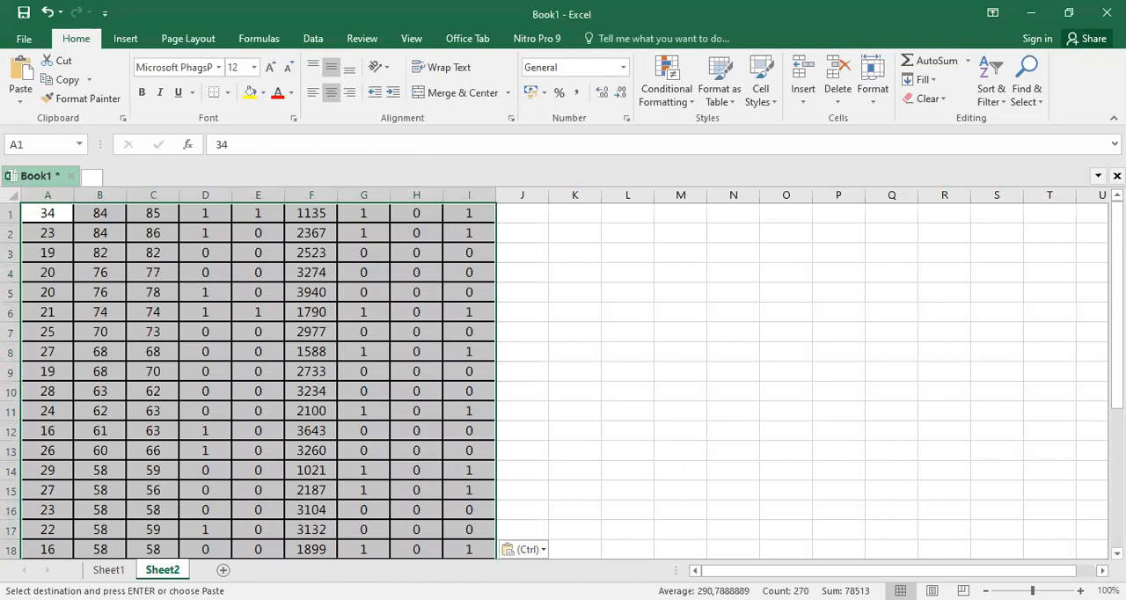
pyautogui.scroll(-6, 563, 378)
pyautogui.scroll(6, 563, 378)
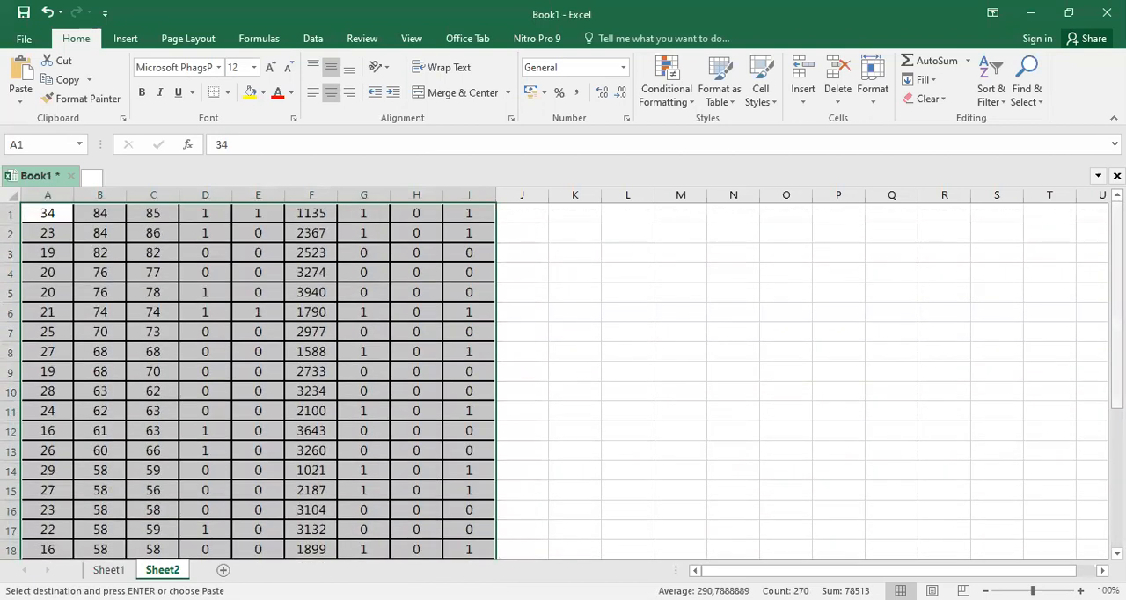
pyautogui.click(627, 233)
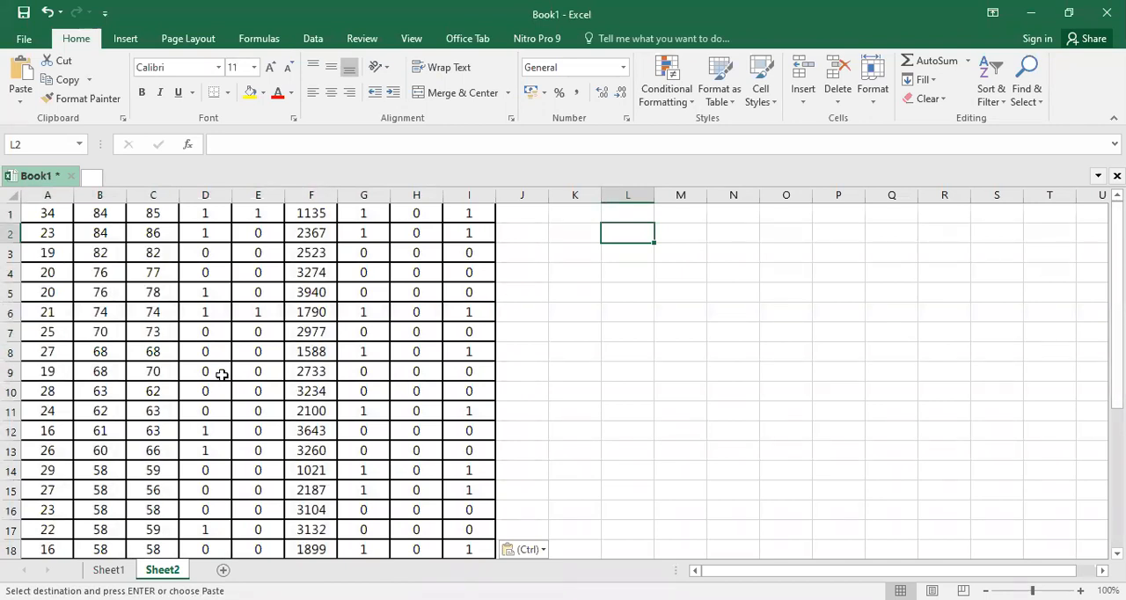
# Insert an entire blank row above the first record on Sheet2.
pyautogui.click(58, 214)
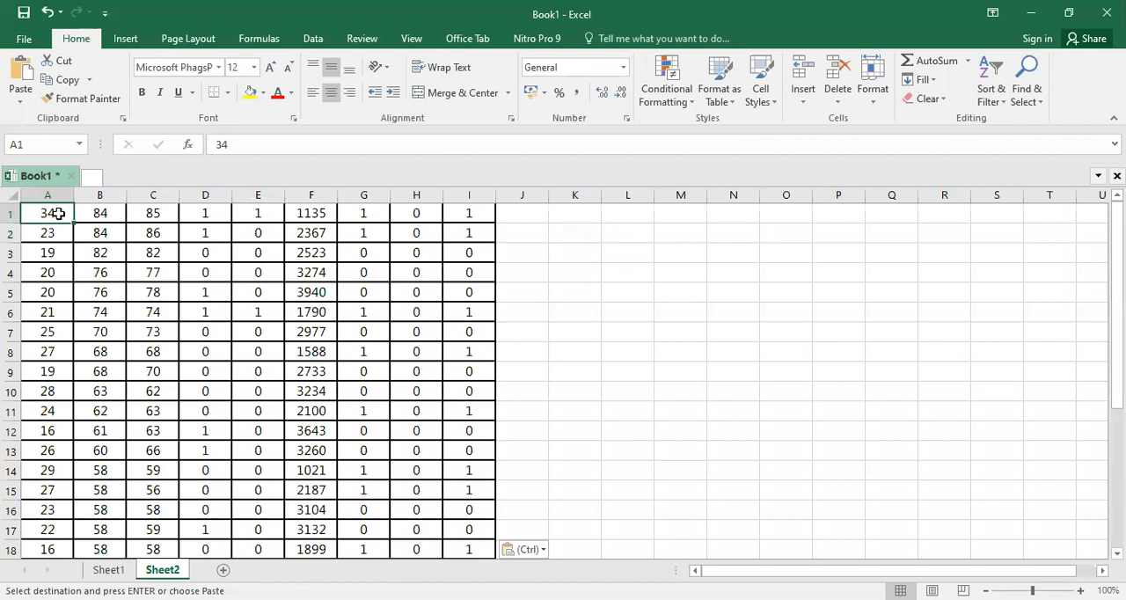
pyautogui.rightClick(58, 213)
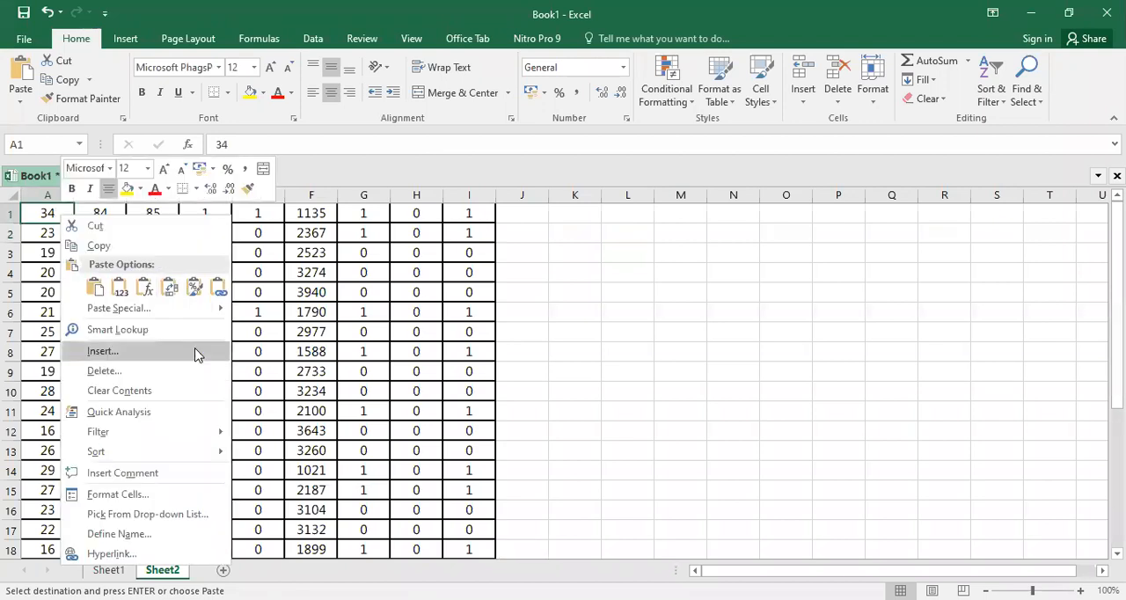
pyautogui.click(197, 354)
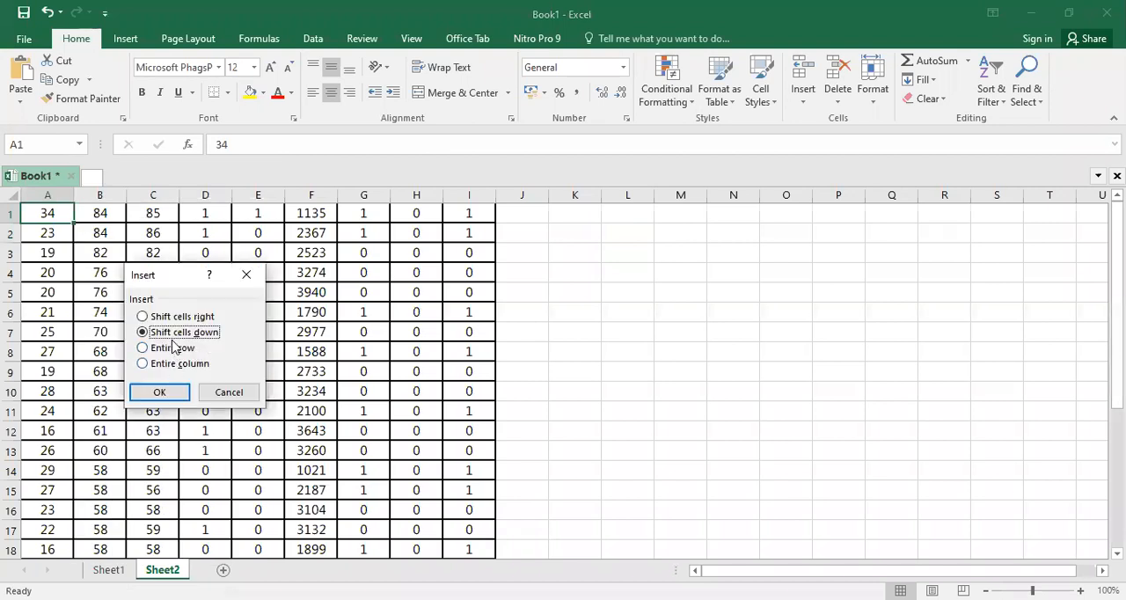
pyautogui.click(175, 349)
pyautogui.click(159, 391)
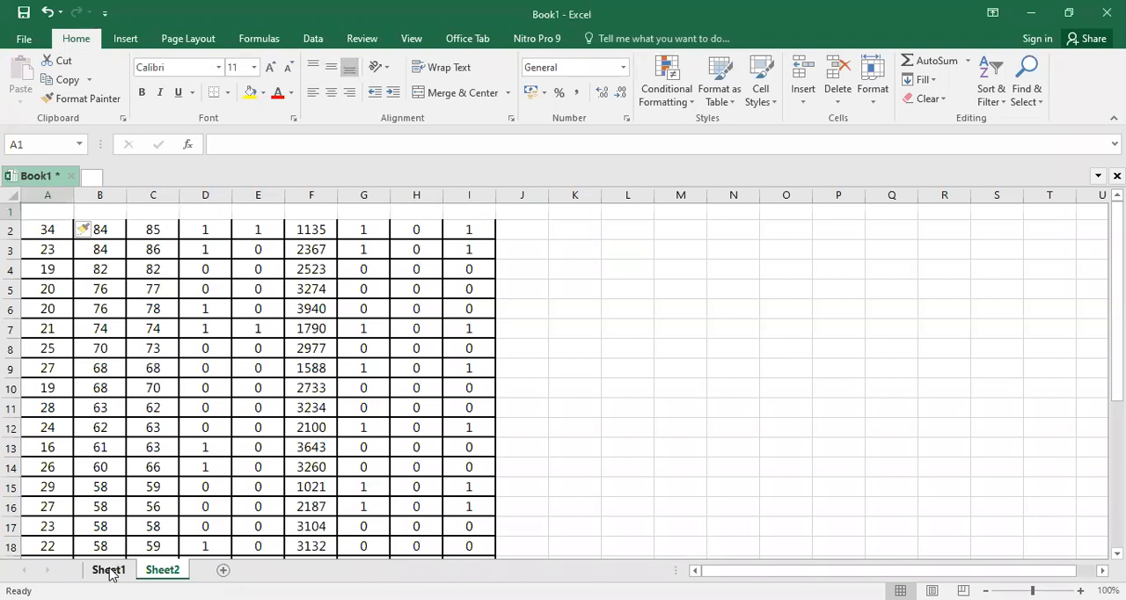
# Copy the header row A1:I1, from umur to bblr, on Sheet1.
pyautogui.click(112, 573)
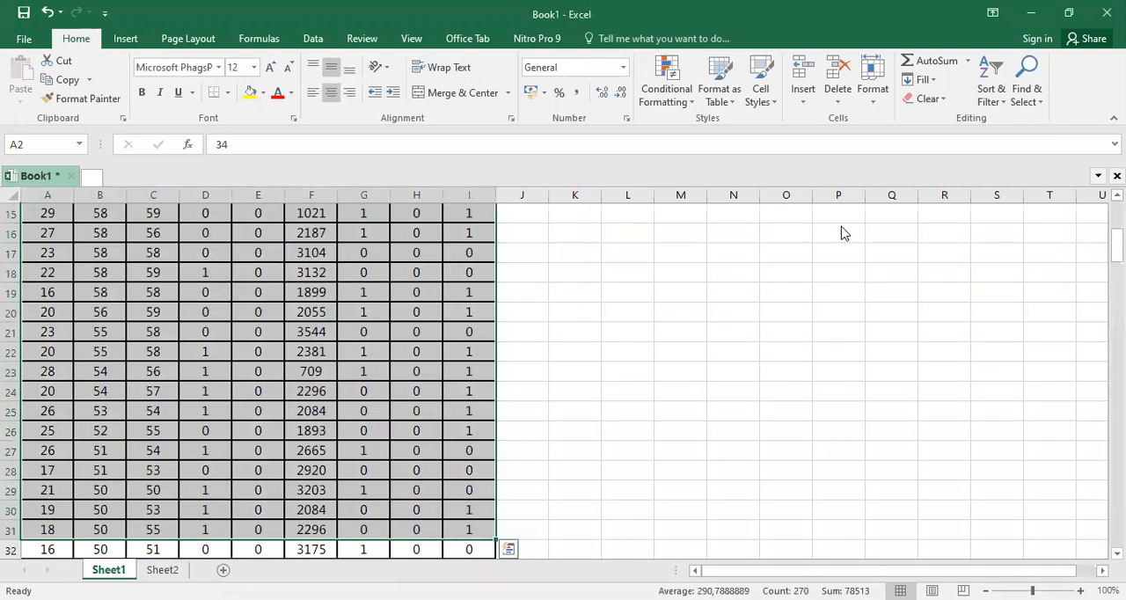
pyautogui.scroll(4, 562, 378)
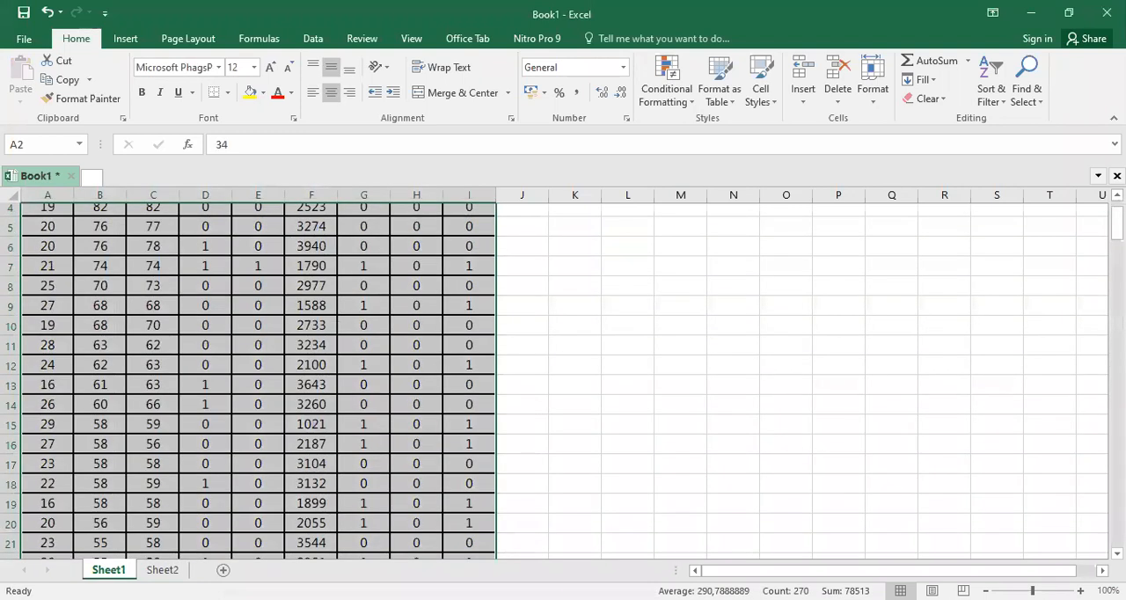
pyautogui.hotkey('ctrl', 'Home')
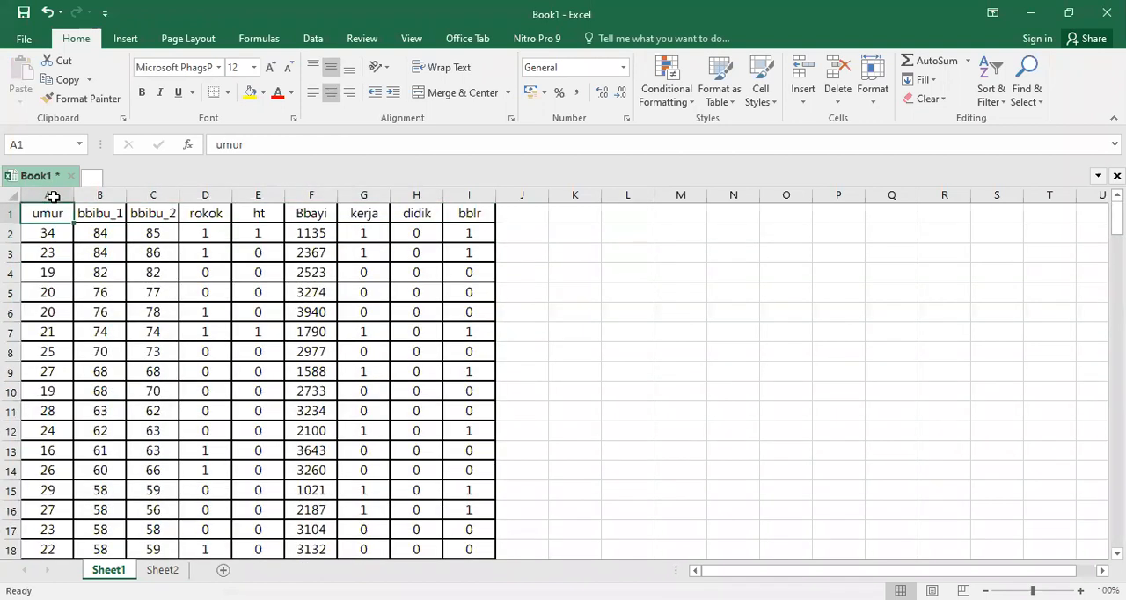
pyautogui.hotkey('shift', 'Right')
pyautogui.hotkey('shift', 'Right')
pyautogui.hotkey('shift', 'Right')
pyautogui.hotkey('shift', 'Right')
pyautogui.hotkey('shift', 'Right')
pyautogui.hotkey('shift', 'Right')
pyautogui.hotkey('shift', 'Right')
pyautogui.hotkey('shift', 'Right')
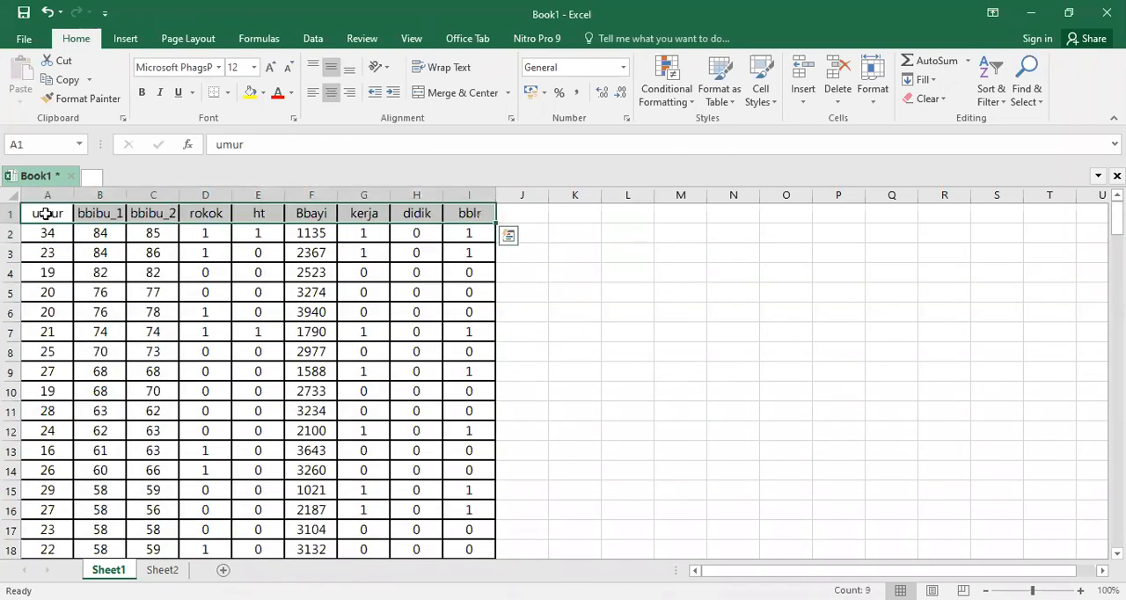
pyautogui.hotkey('ctrl', 'c')
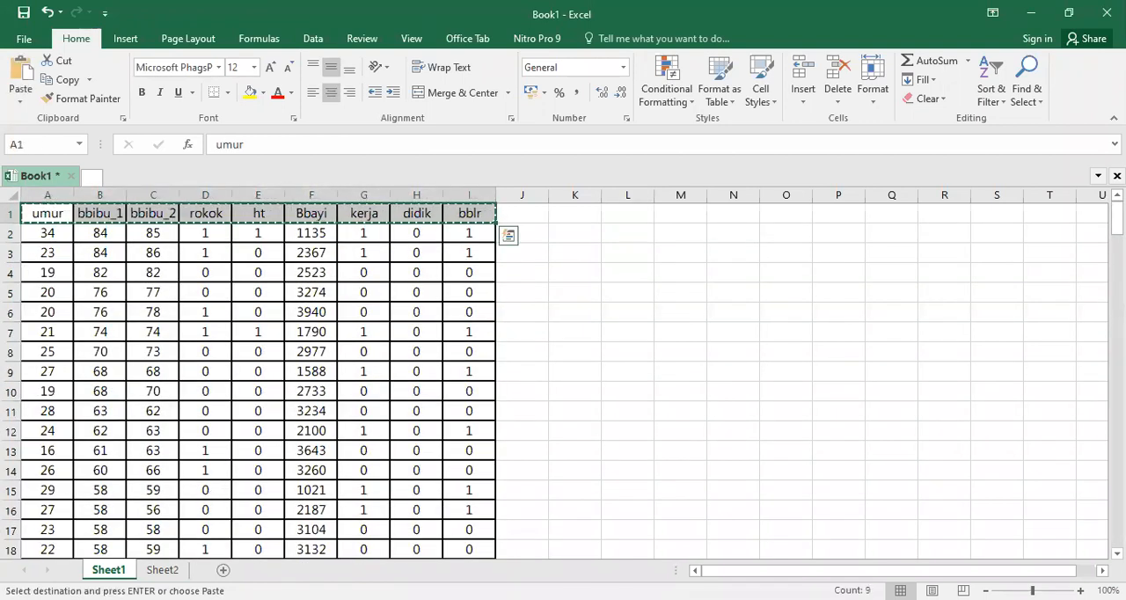
# Paste the copied column headers into the blank first row of Sheet2, starting at A1.
pyautogui.hotkey('ctrl', 'pagedown')
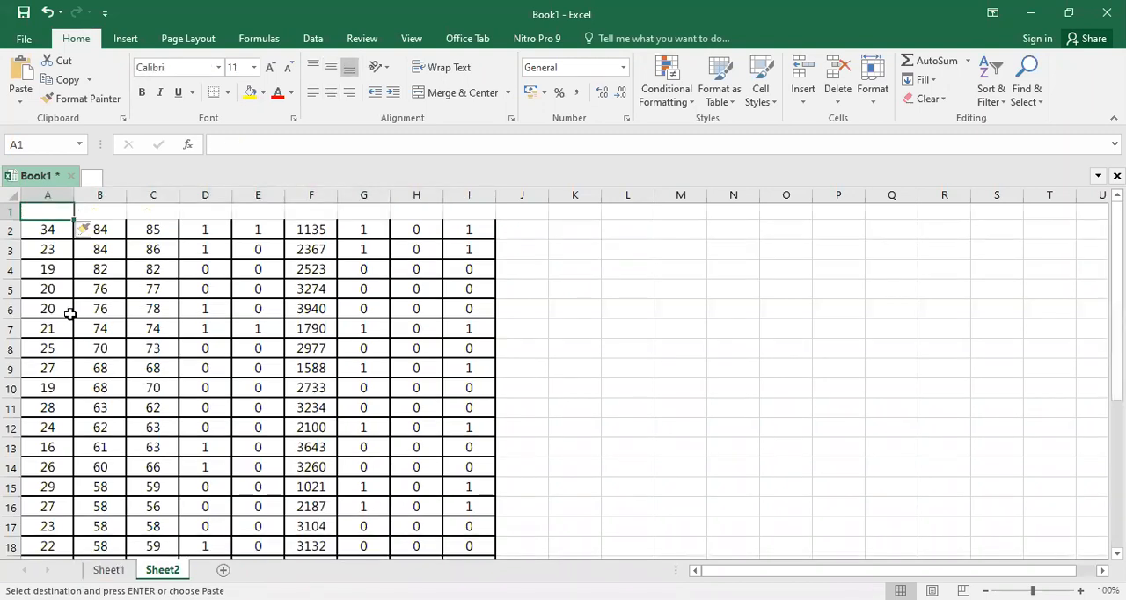
pyautogui.hotkey('ctrl', 'v')
pyautogui.click(584, 291)
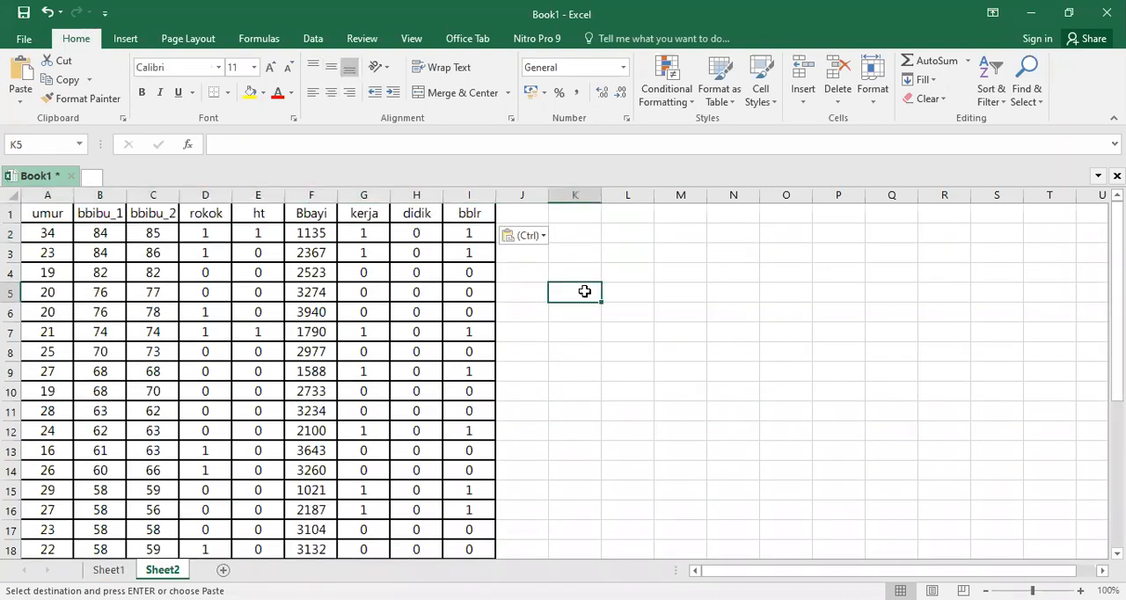